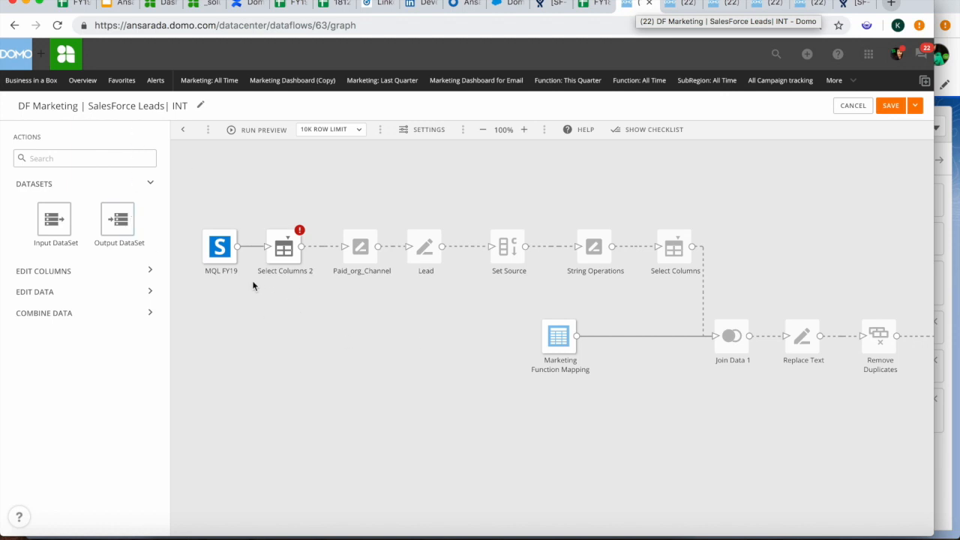
Check the MQL FY19 dataset, then compare it against the 'Domo MQL flattened' Salesforce report's 11,918 records
{"action": "left_click", "coordinate": [683, 4]}
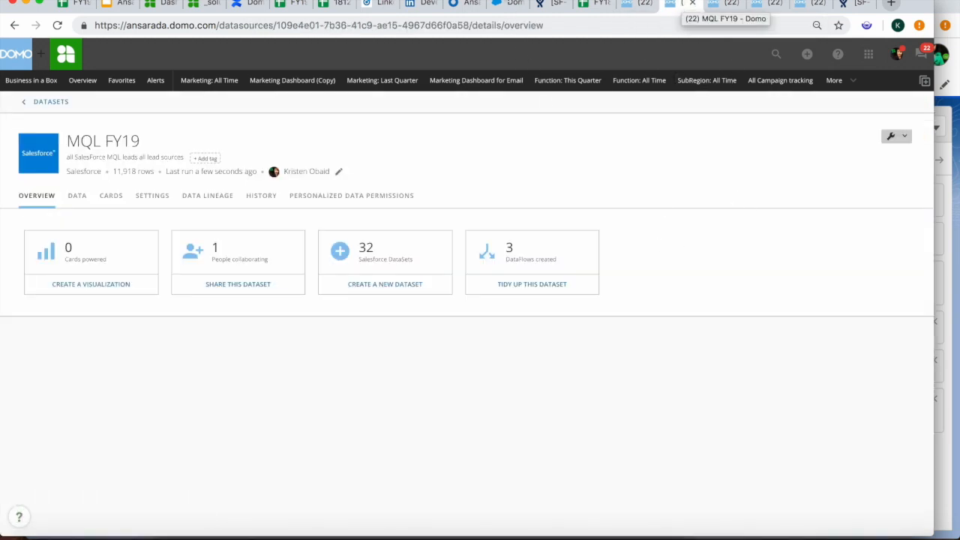
{"action": "left_click", "coordinate": [507, 4]}
{"action": "left_click_drag", "start_coordinate": [177, 129], "coordinate": [42, 129]}
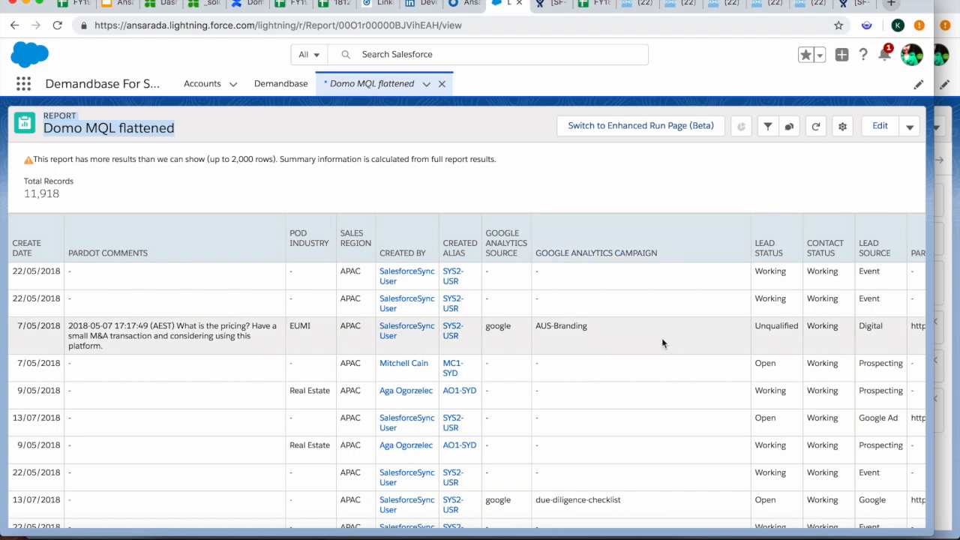
Scroll the Domo MQL flattened report right to the Conversion Date column, then return to the dataflow editor
{"action": "scroll", "coordinate": [704, 323], "scroll_direction": "right", "scroll_amount": 10}
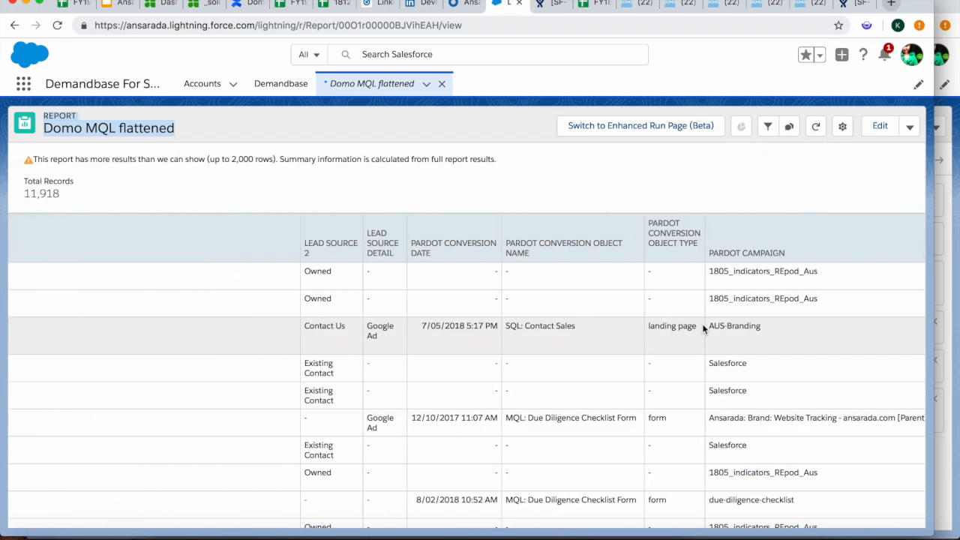
{"action": "scroll", "coordinate": [702, 324], "scroll_direction": "right", "scroll_amount": 5}
{"action": "scroll", "coordinate": [704, 330], "scroll_direction": "right", "scroll_amount": 5}
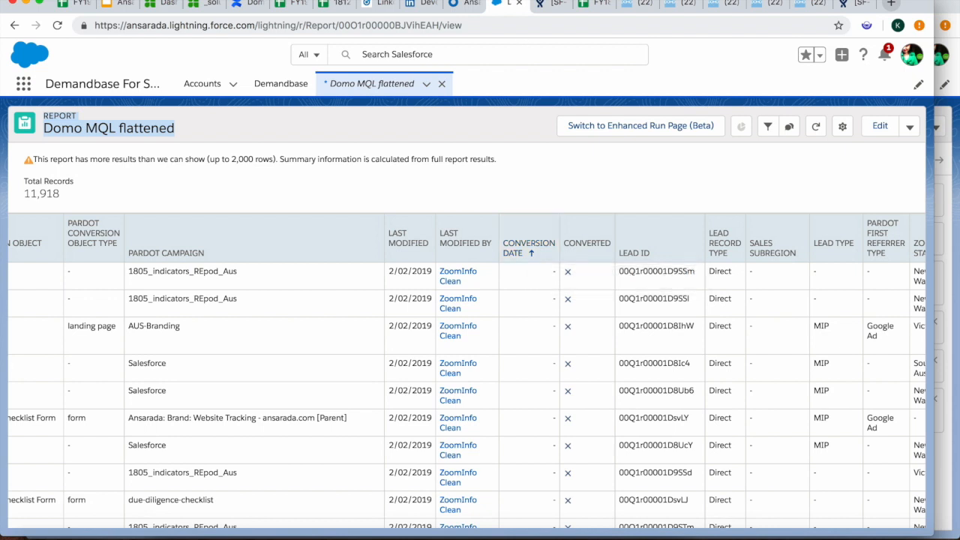
{"action": "left_click", "coordinate": [634, 5]}
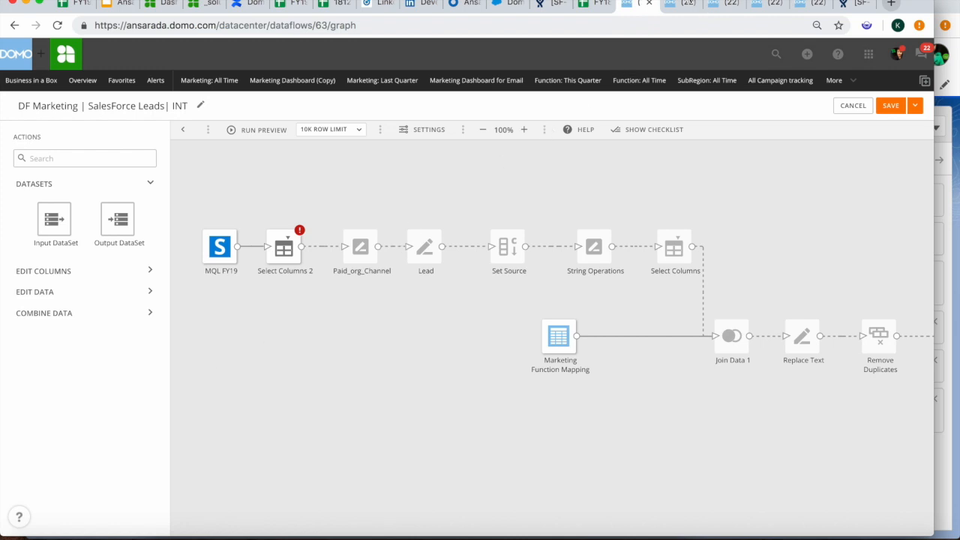
View the Marketing | SalesForce Lead| INT lineage, fed by MQL FY19 and Marketing Function Mapping
{"action": "left_click", "coordinate": [683, 5]}
{"action": "left_click", "coordinate": [721, 5]}
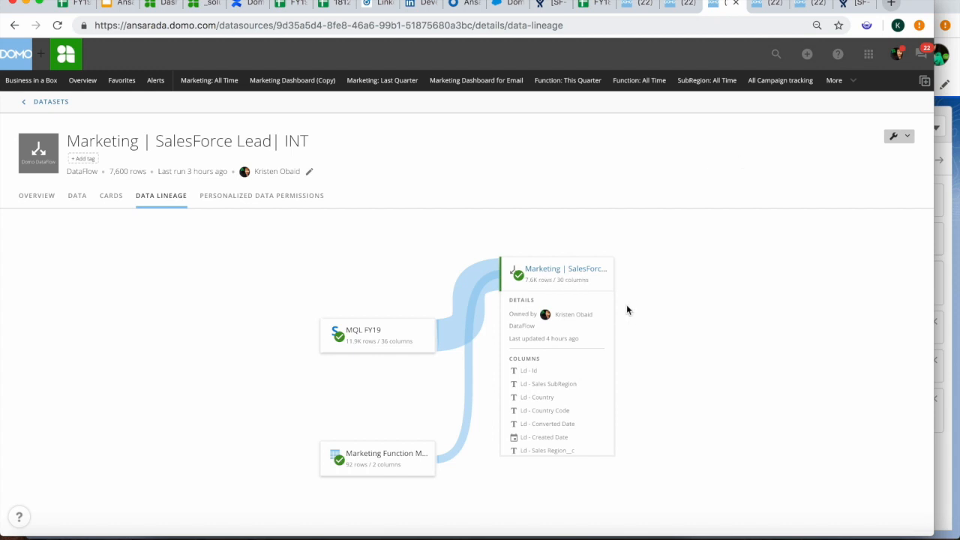
Find Ld - Converted Date in the lineage column list, then go back to the dataflow graph
{"action": "scroll", "coordinate": [566, 388], "scroll_direction": "down", "scroll_amount": 3}
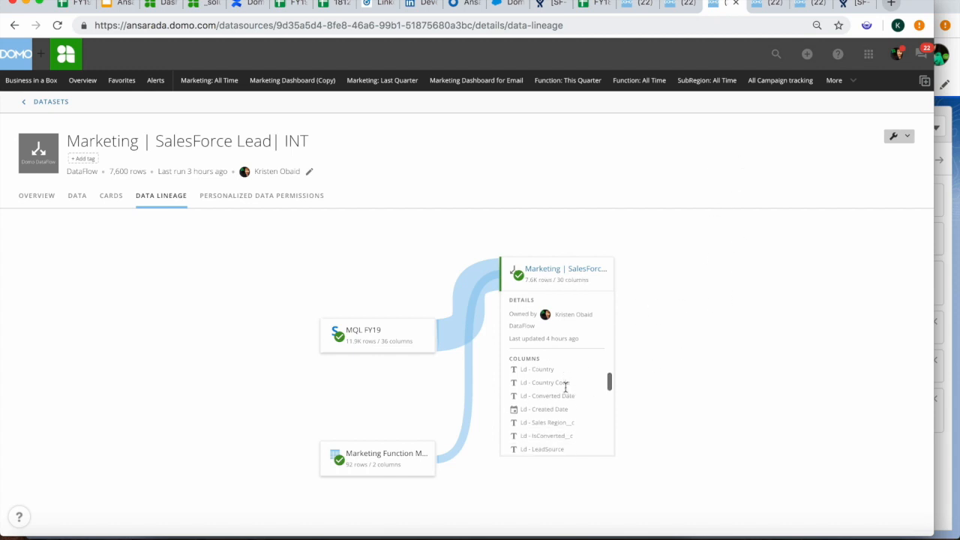
{"action": "scroll", "coordinate": [565, 388], "scroll_direction": "up", "scroll_amount": 1}
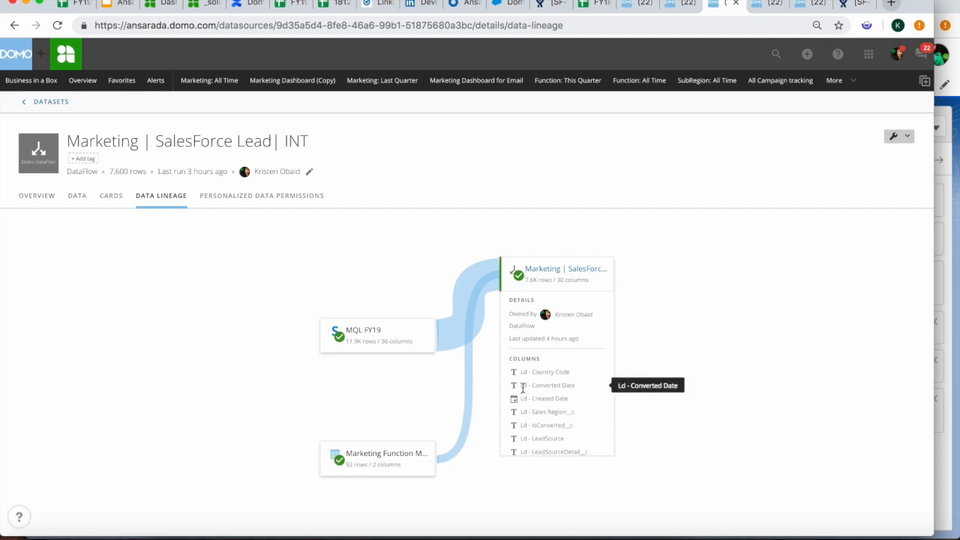
{"action": "left_click", "coordinate": [634, 6]}
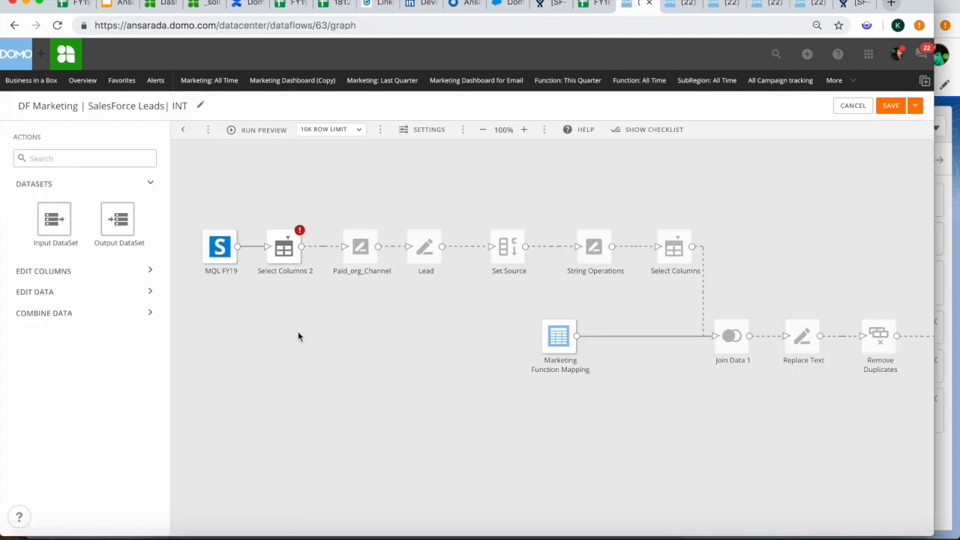
Copy the 'Ld - Converted Date' name and delete the missing Converted Date row from Select Columns 2
{"action": "left_click", "coordinate": [282, 252]}
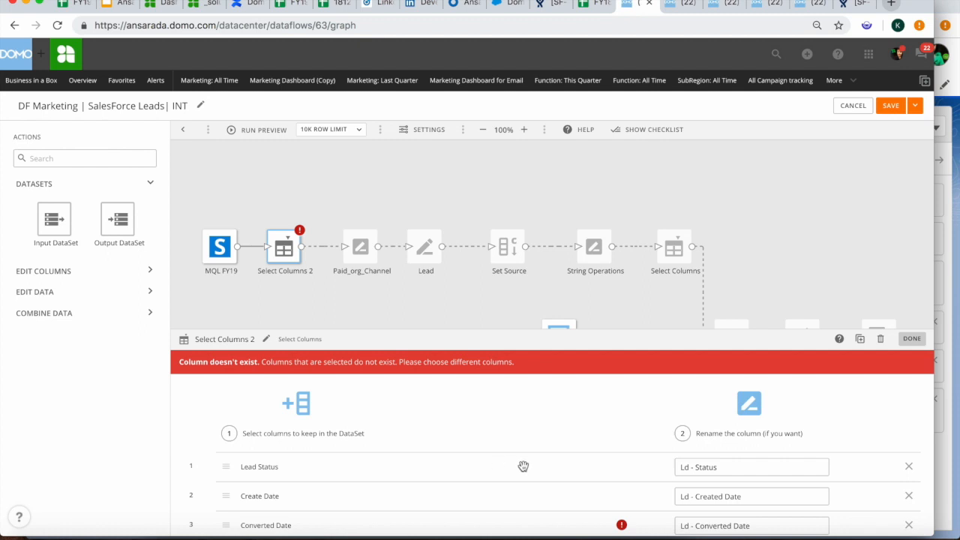
{"action": "scroll", "coordinate": [523, 465], "scroll_direction": "down", "scroll_amount": 3}
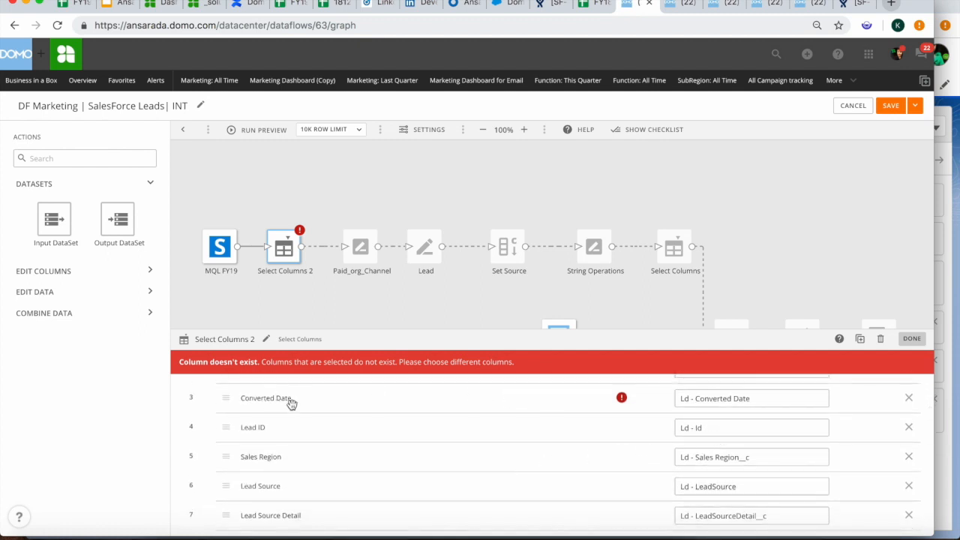
{"action": "left_click_drag", "start_coordinate": [751, 398], "coordinate": [675, 399]}
{"action": "key", "text": "ctrl+c"}
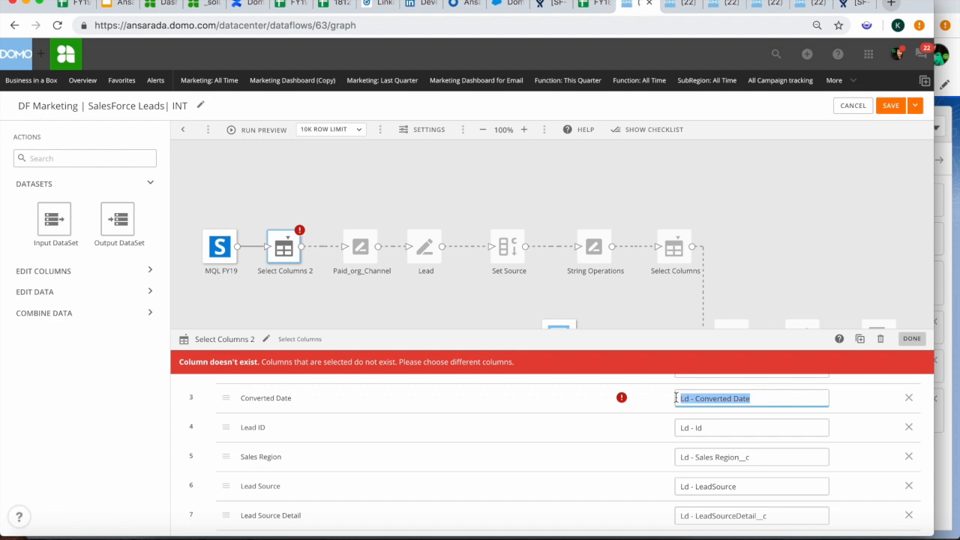
{"action": "left_click", "coordinate": [908, 399]}
{"action": "scroll", "coordinate": [515, 422], "scroll_direction": "down", "scroll_amount": 5}
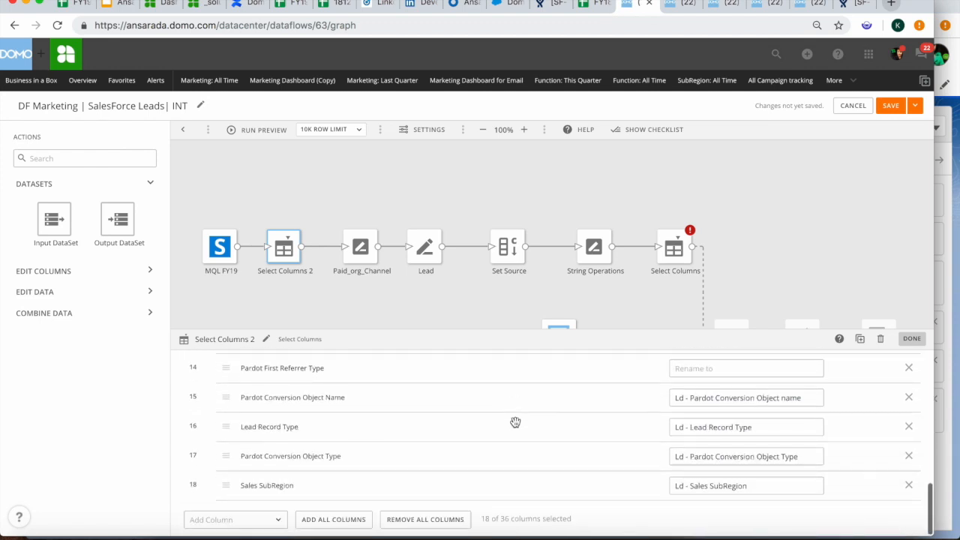
Add Conversion Date to Select Columns 2 renamed 'Ld - Converted Date', then finish with DONE
{"action": "left_click", "coordinate": [269, 520]}
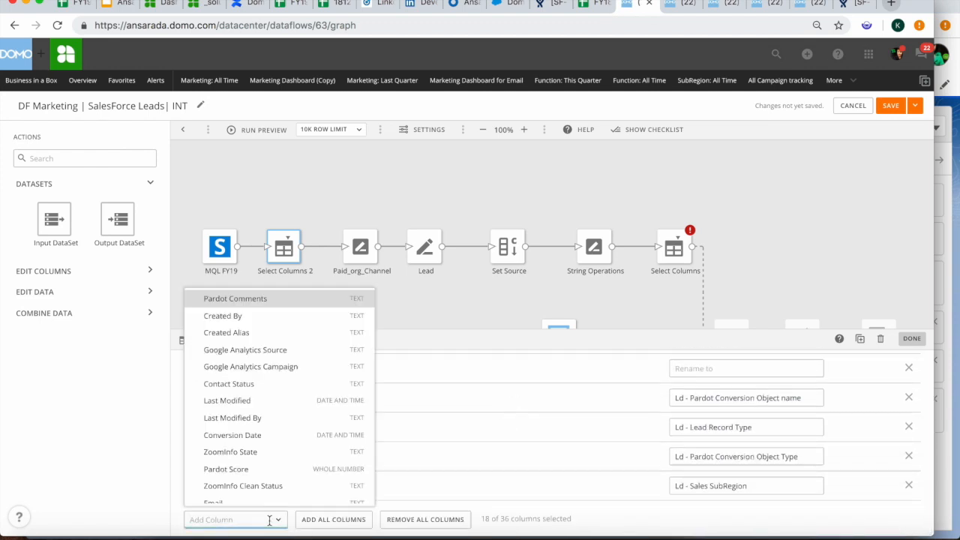
{"action": "left_click", "coordinate": [247, 435]}
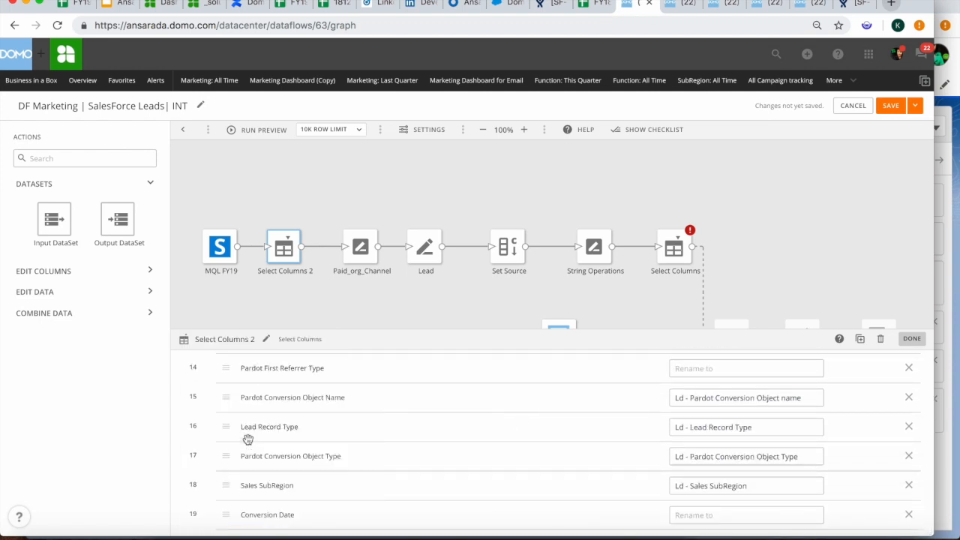
{"action": "left_click", "coordinate": [694, 515]}
{"action": "key", "text": "ctrl+v"}
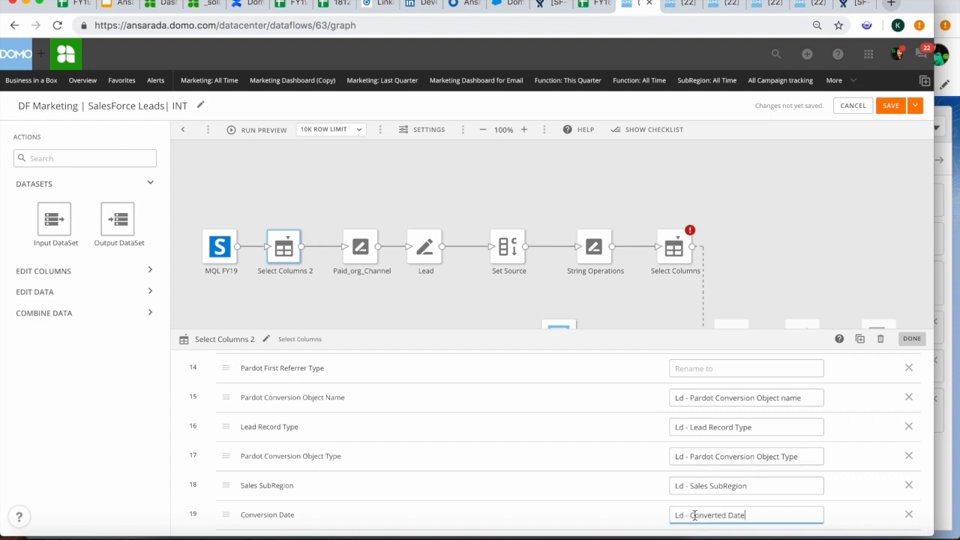
{"action": "scroll", "coordinate": [848, 495], "scroll_direction": "down", "scroll_amount": 1}
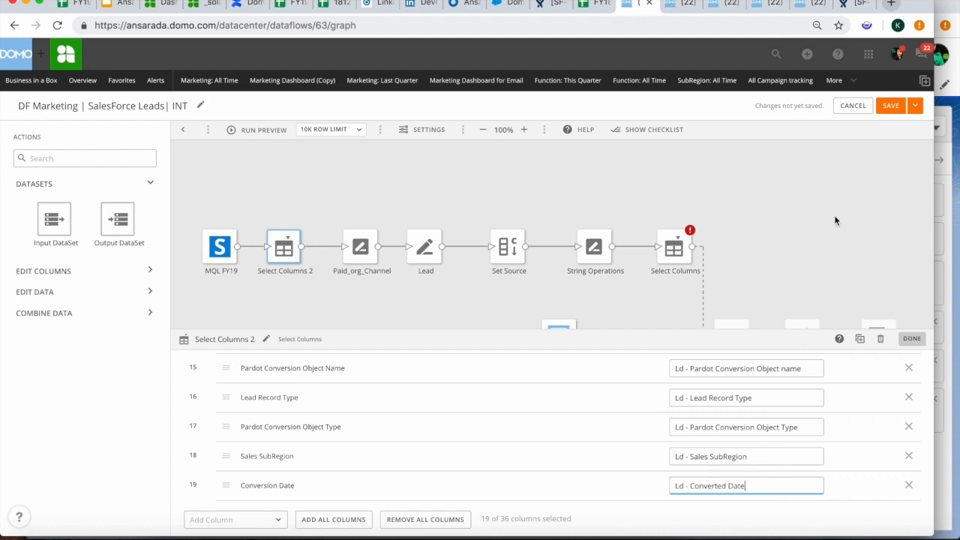
{"action": "left_click", "coordinate": [912, 340]}
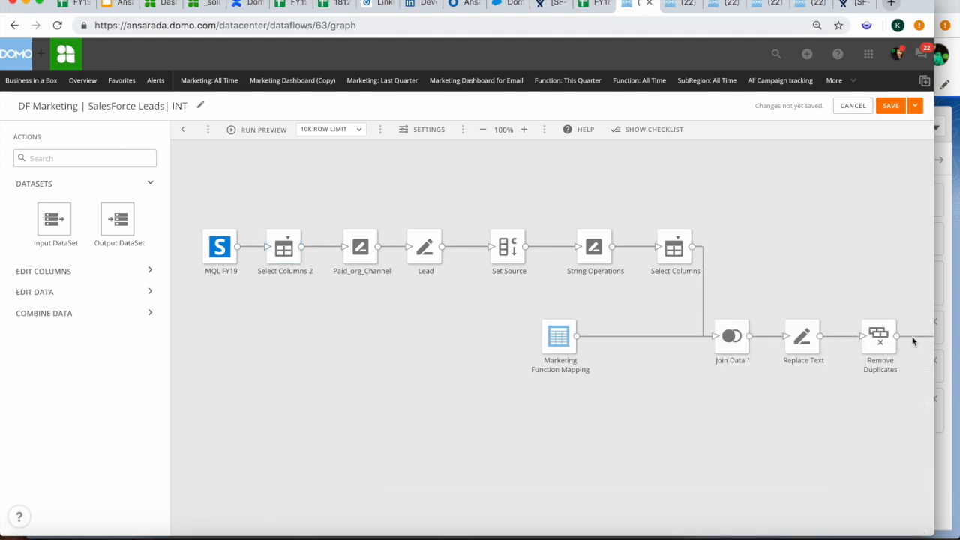
Save the dataflow with the note 'Converted Date, replaced with new field, Conversion Date'
{"action": "left_click", "coordinate": [890, 107]}
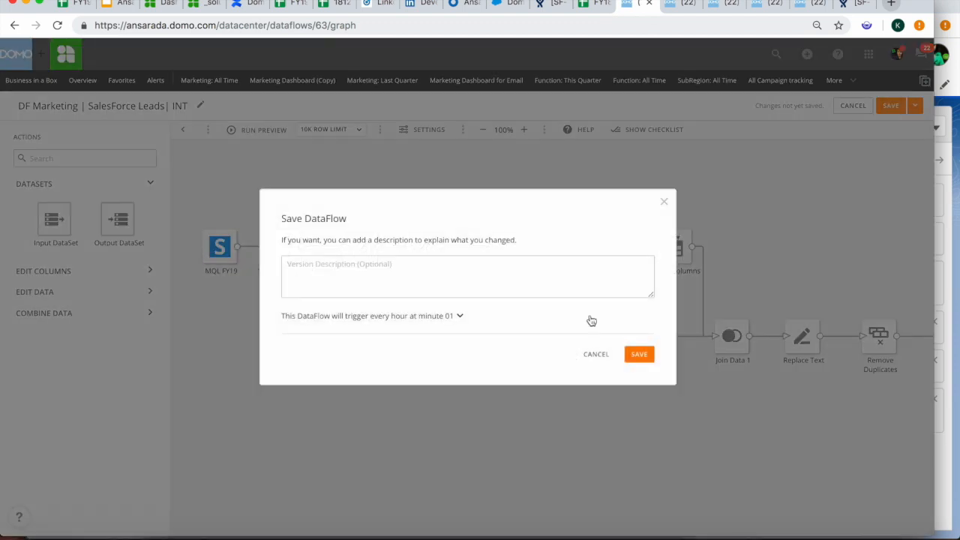
{"action": "left_click", "coordinate": [473, 263]}
{"action": "type", "text": "C"}
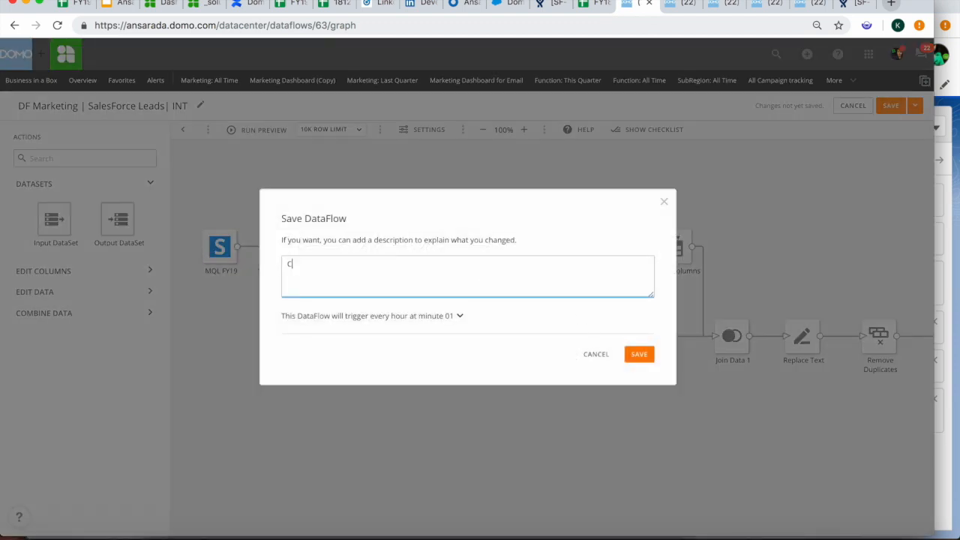
{"action": "type", "text": "onverted Date, repla"}
{"action": "type", "text": "cement"}
{"action": "key", "text": "BackSpace"}
{"action": "key", "text": "BackSpace"}
{"action": "key", "text": "BackSpace"}
{"action": "key", "text": "BackSpace"}
{"action": "type", "text": "d with new field, L"}
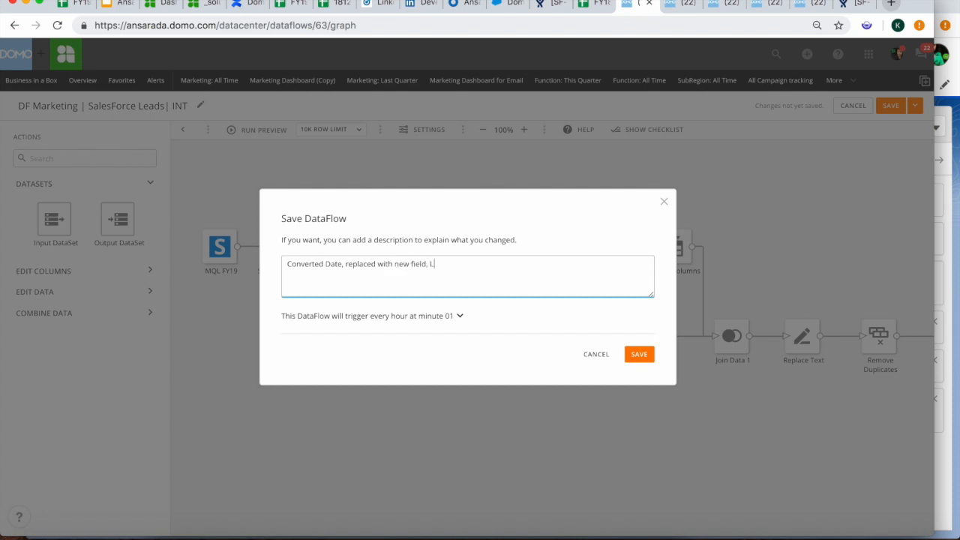
{"action": "type", "text": "Conversion Date"}
{"action": "left_click", "coordinate": [639, 355]}
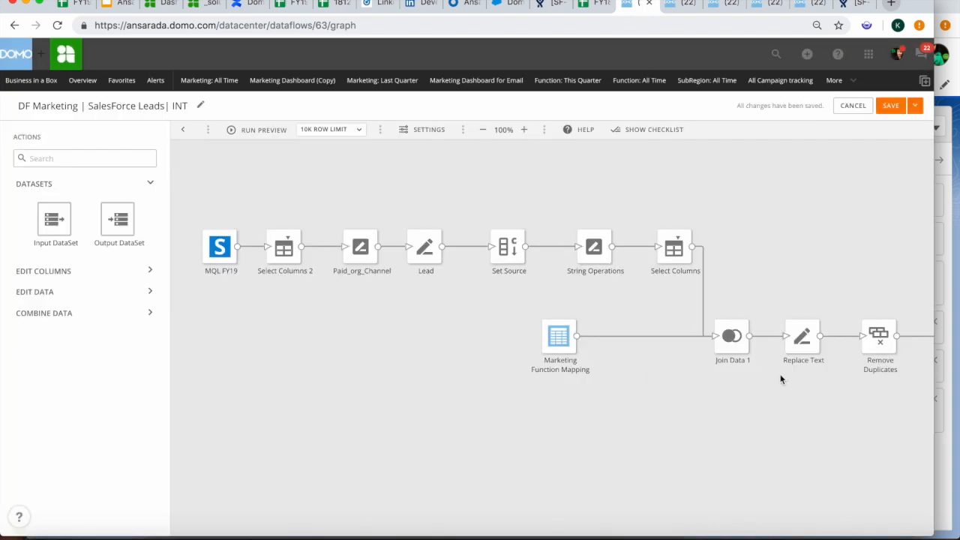
{"action": "scroll", "coordinate": [796, 406], "scroll_direction": "right", "scroll_amount": 10}
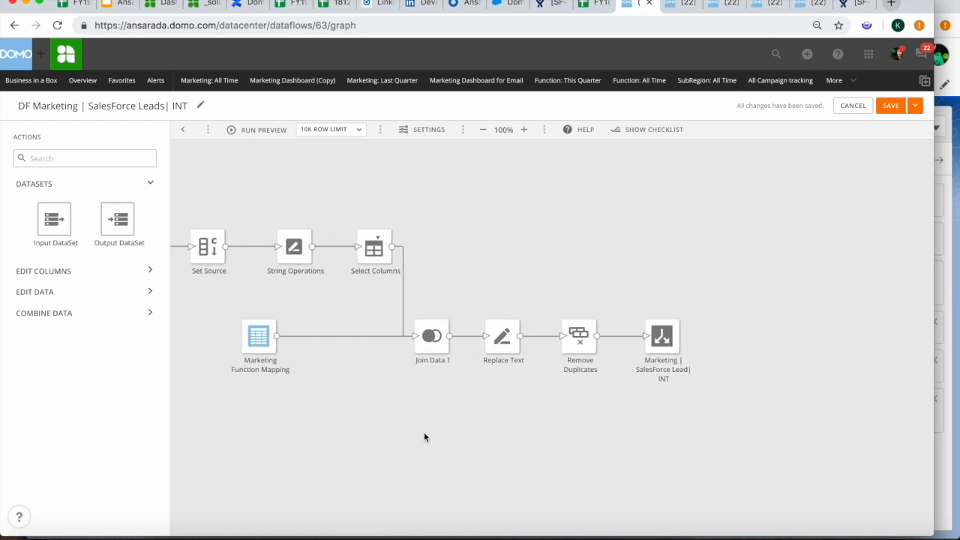
{"action": "scroll", "coordinate": [425, 432], "scroll_direction": "left", "scroll_amount": 10}
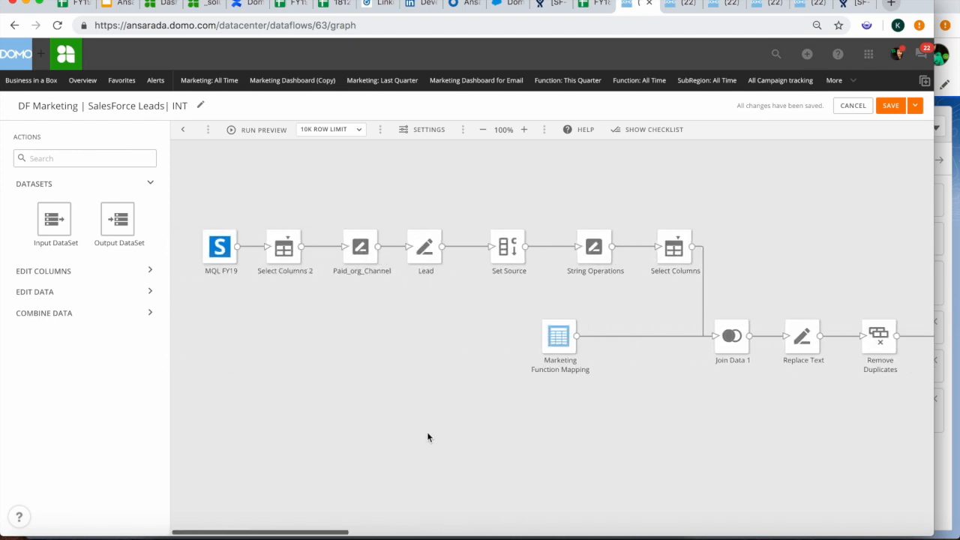
Use Save and Run on the dataflow, starting the v19 manual run
{"action": "left_click", "coordinate": [919, 109]}
{"action": "left_click", "coordinate": [894, 134]}
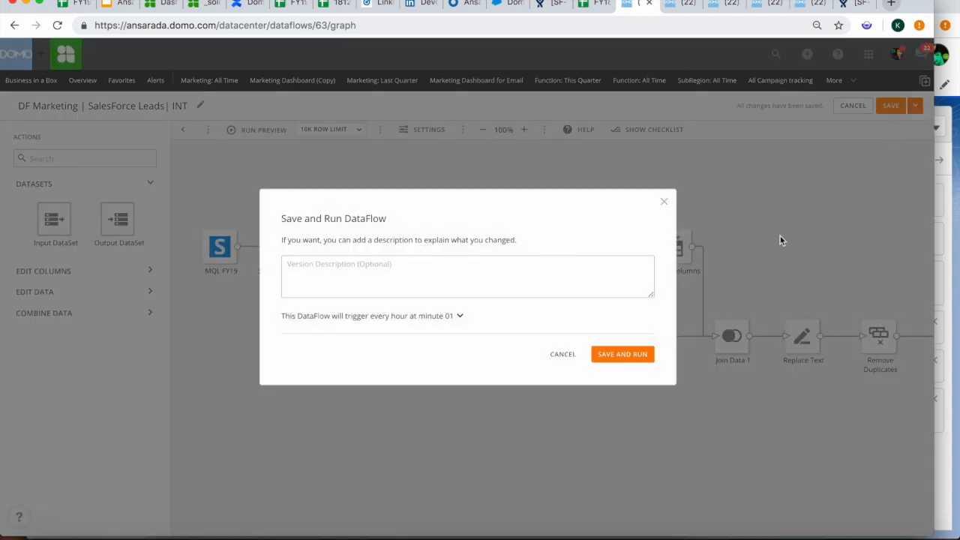
{"action": "left_click", "coordinate": [627, 354]}
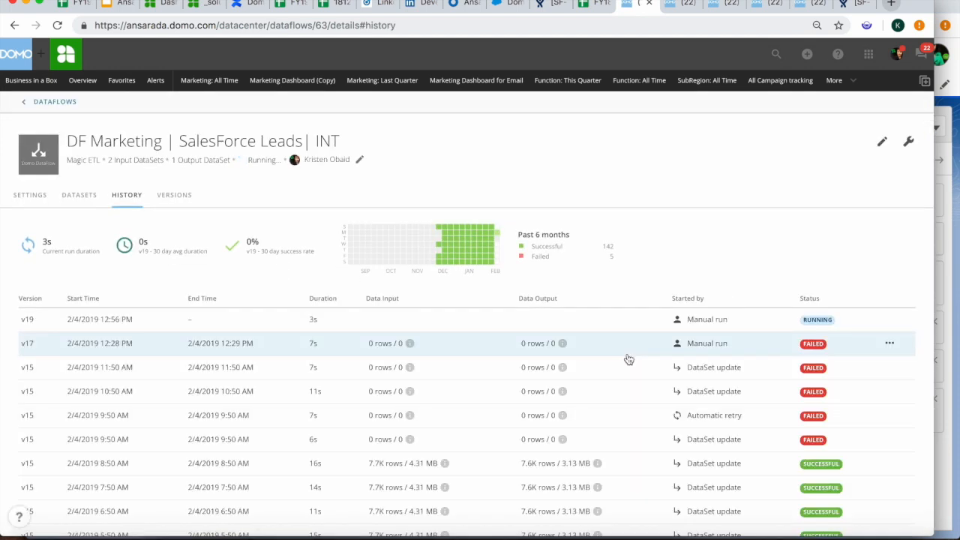
{"action": "mouse_move", "coordinate": [827, 442]}
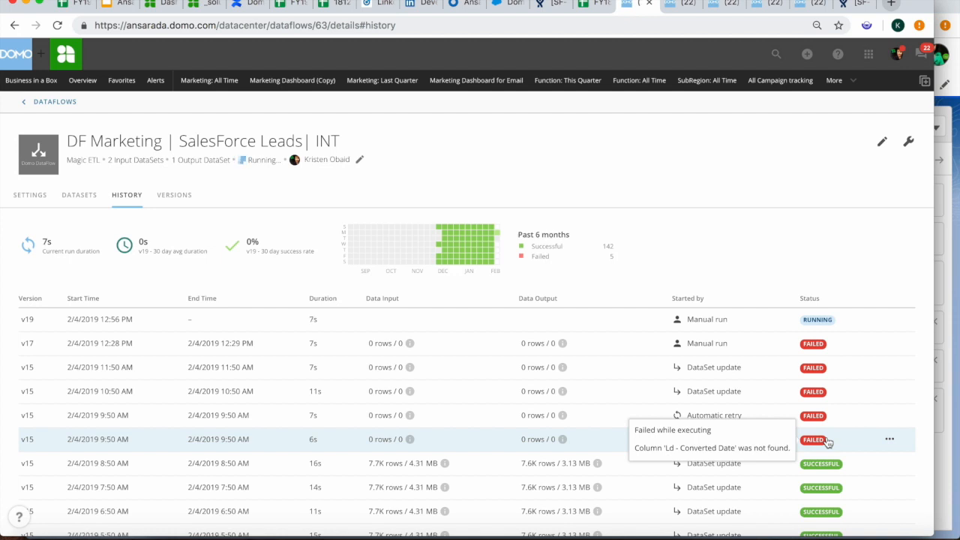
{"action": "mouse_move", "coordinate": [815, 419]}
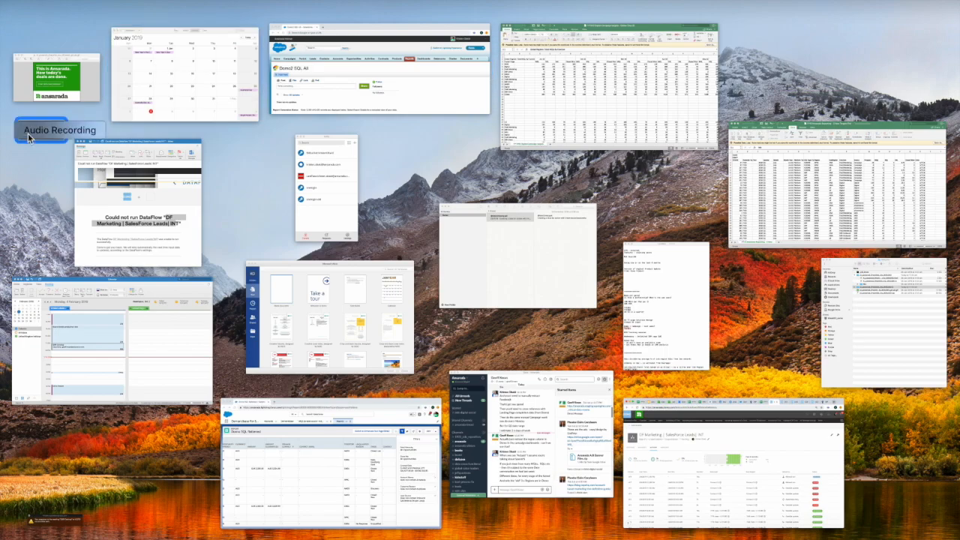
Stop the QuickTime audio recording at 03:24 and show all windows in Mission Control
{"action": "left_click", "coordinate": [29, 134]}
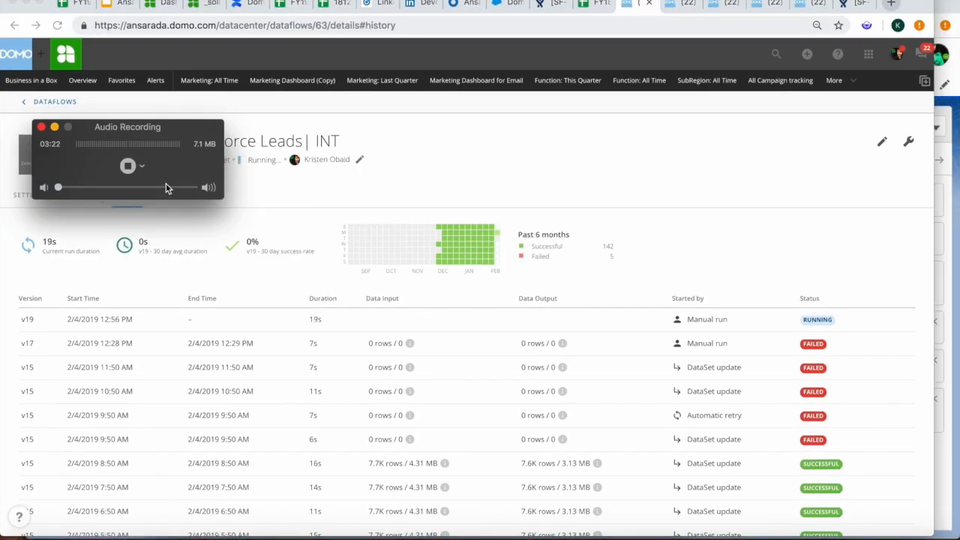
{"action": "left_click", "coordinate": [128, 166]}
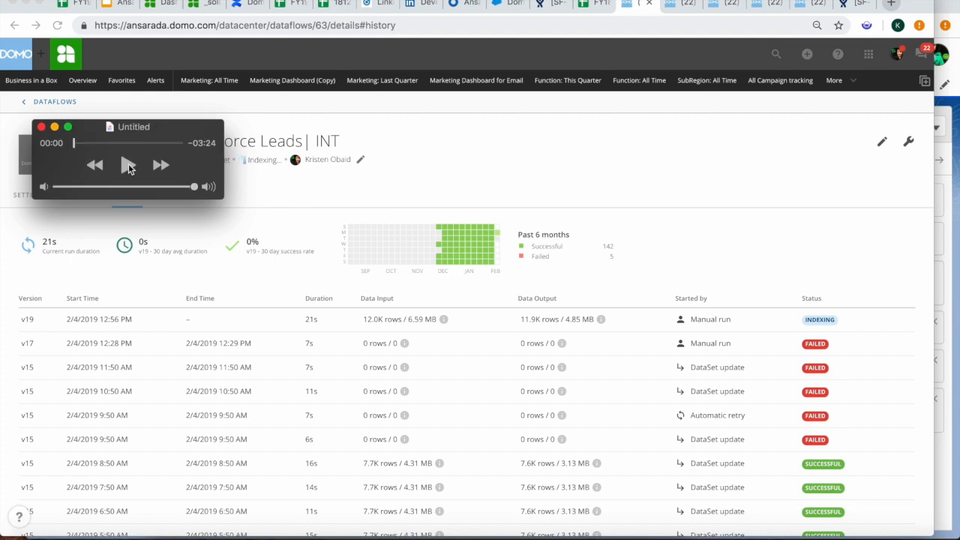
{"action": "key", "text": "ctrl+Up"}
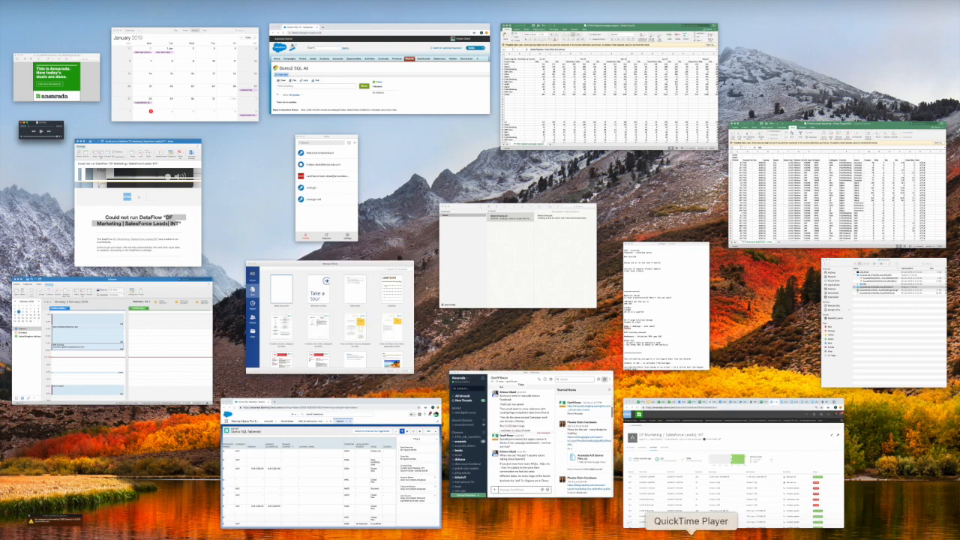
{"action": "key", "text": "ctrl+Up"}
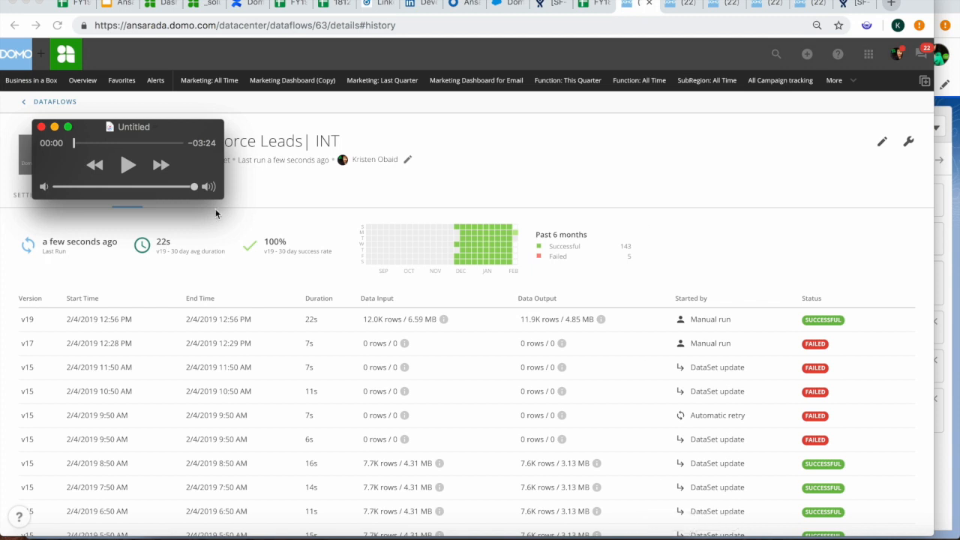
{"action": "key", "text": "ctrl+Up"}
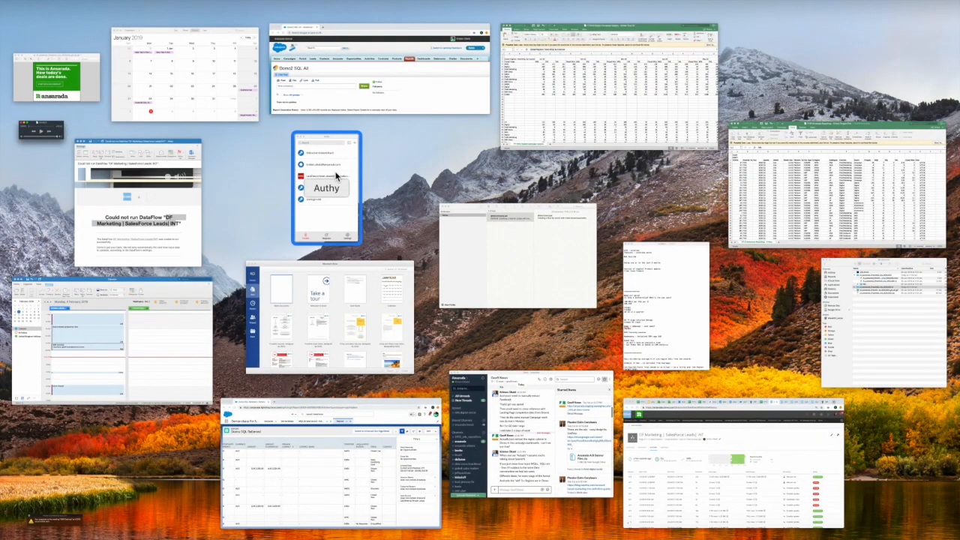